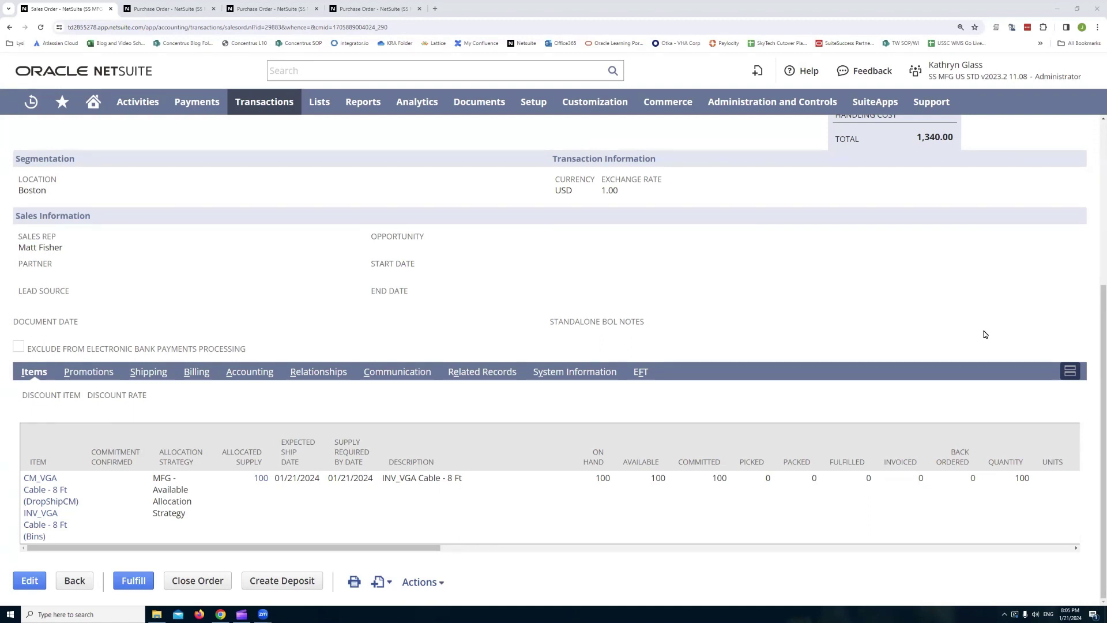
pyautogui.scroll(4, 519, 289)
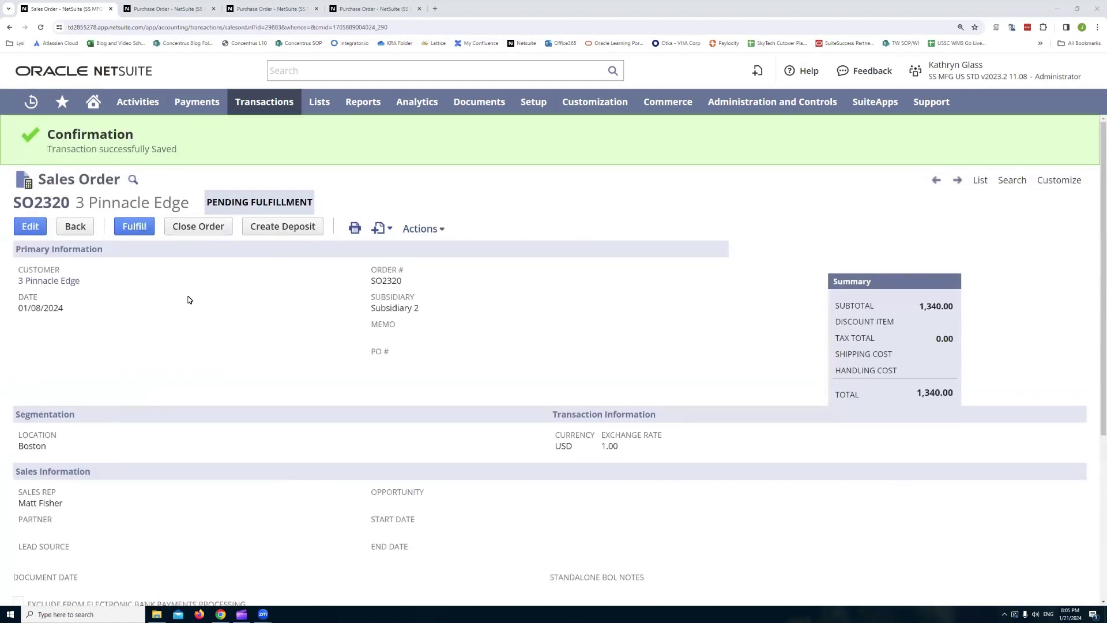
pyautogui.scroll(-4, 156, 334)
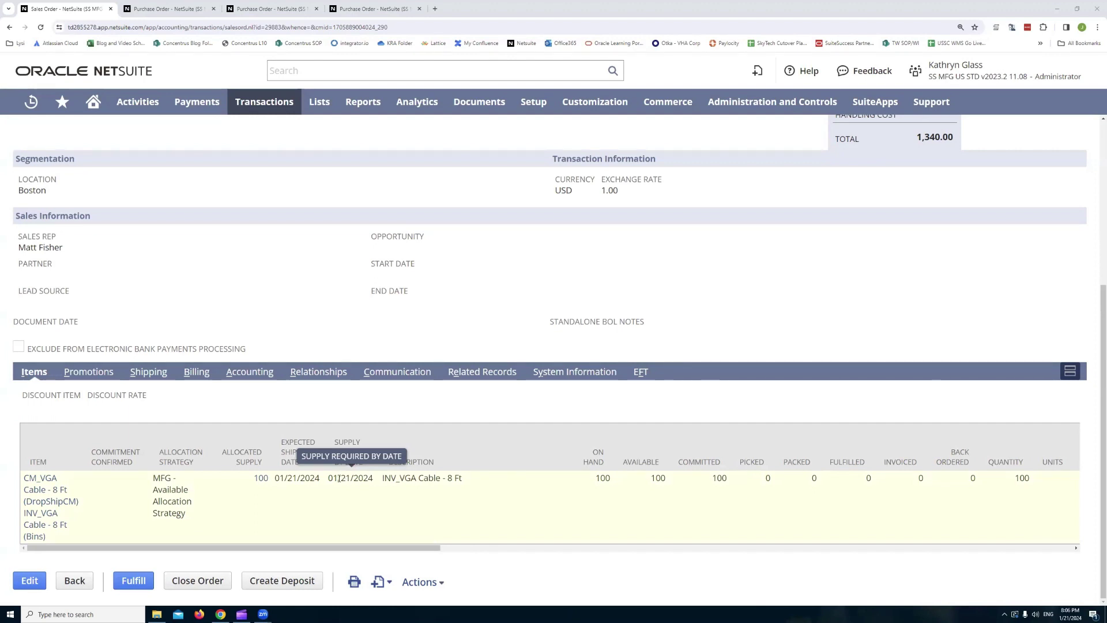
pyautogui.click(261, 479)
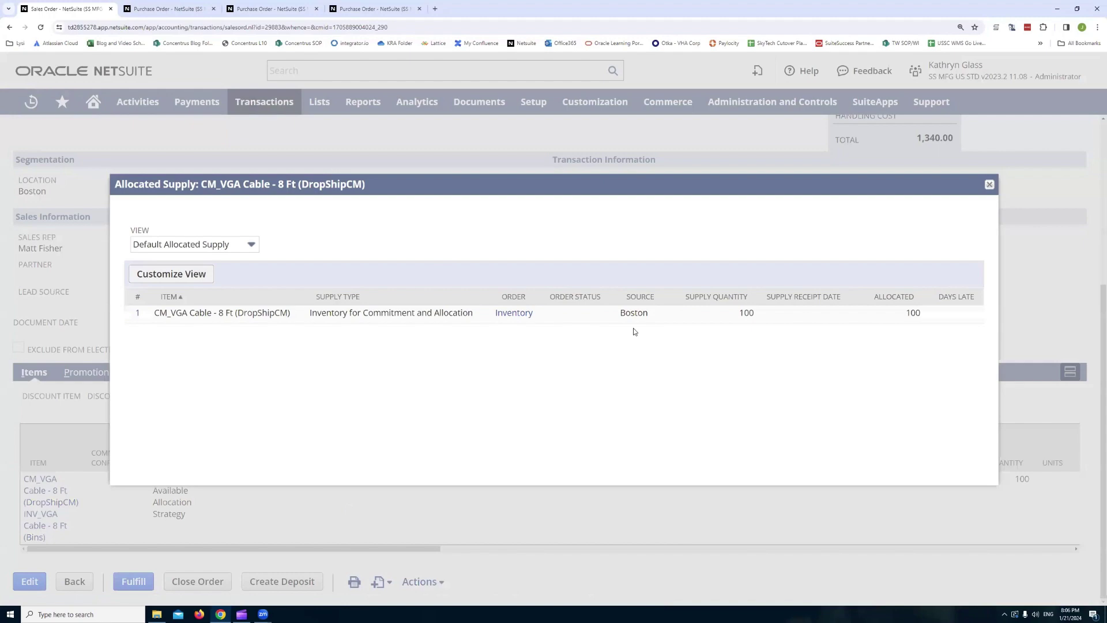
pyautogui.click(989, 186)
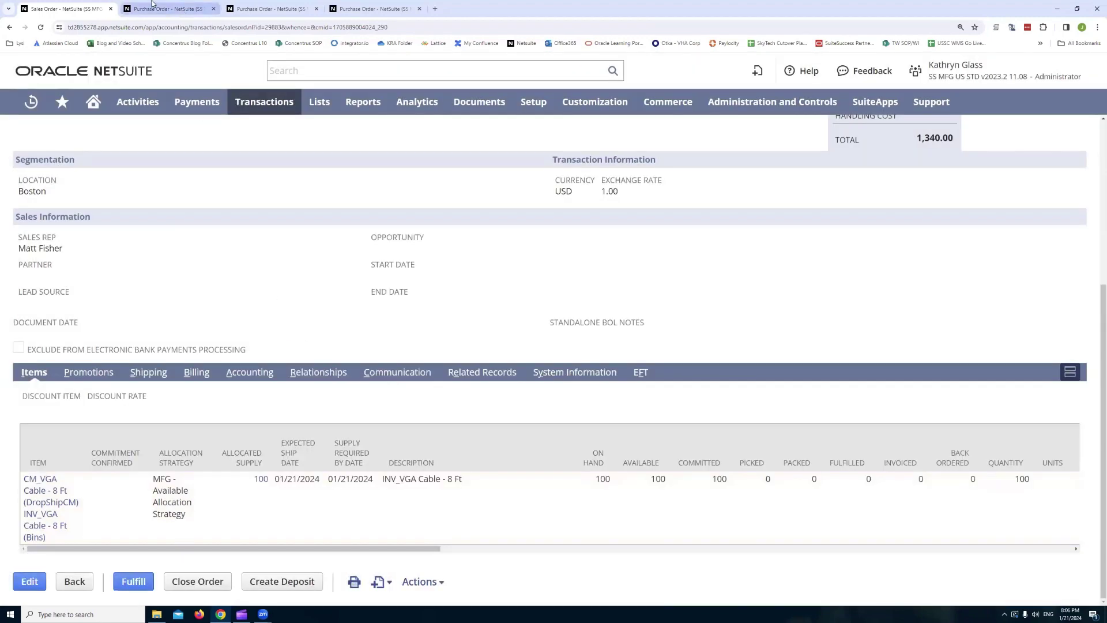
pyautogui.click(181, 11)
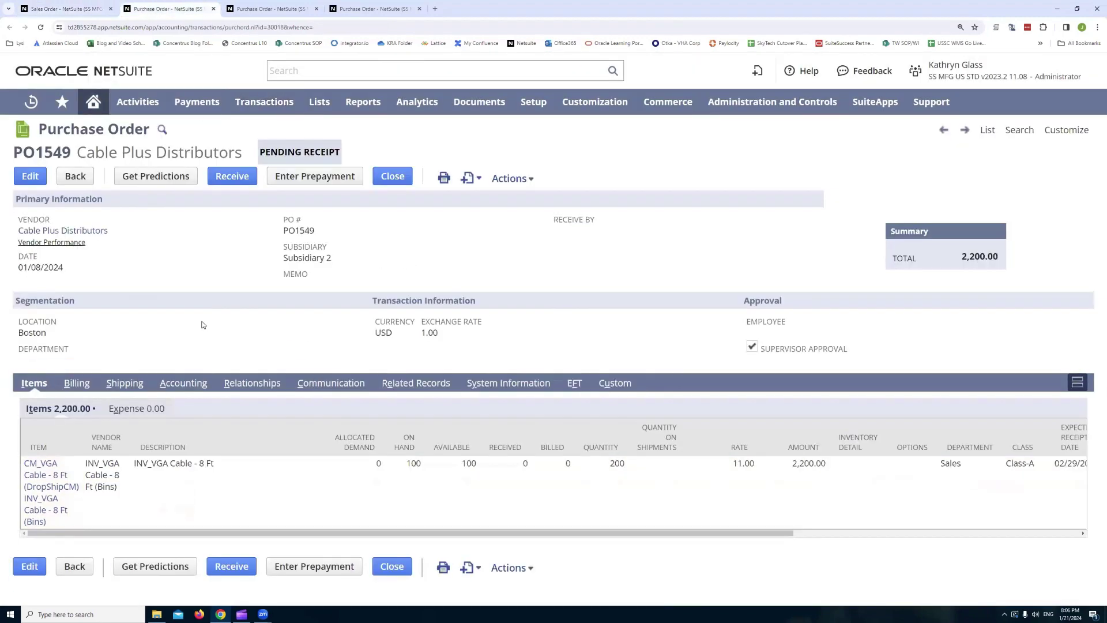
pyautogui.click(279, 7)
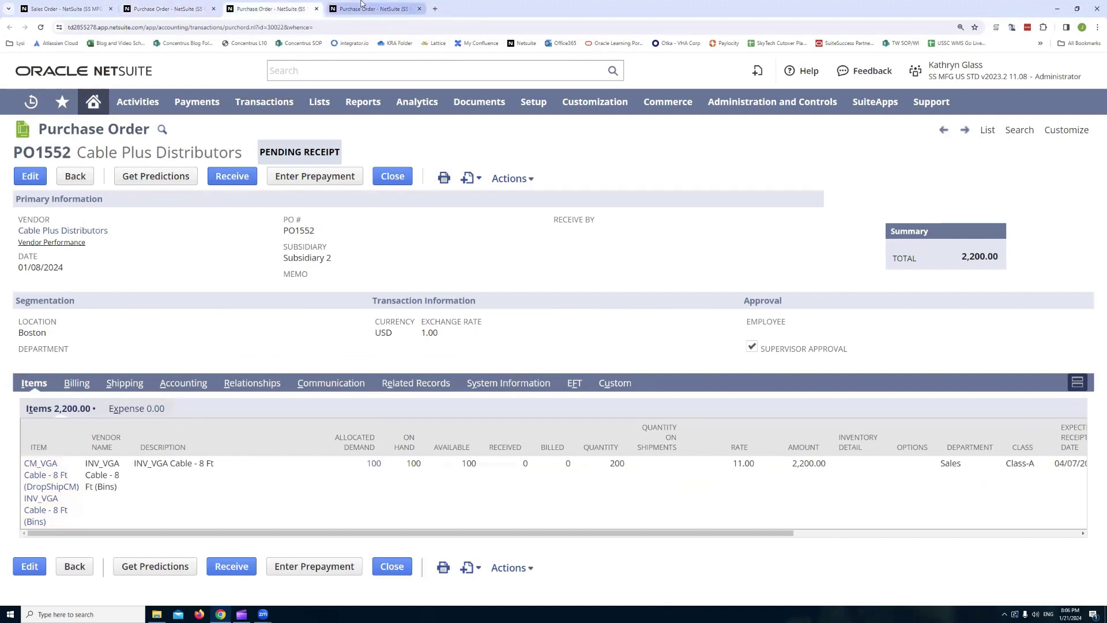
pyautogui.click(172, 7)
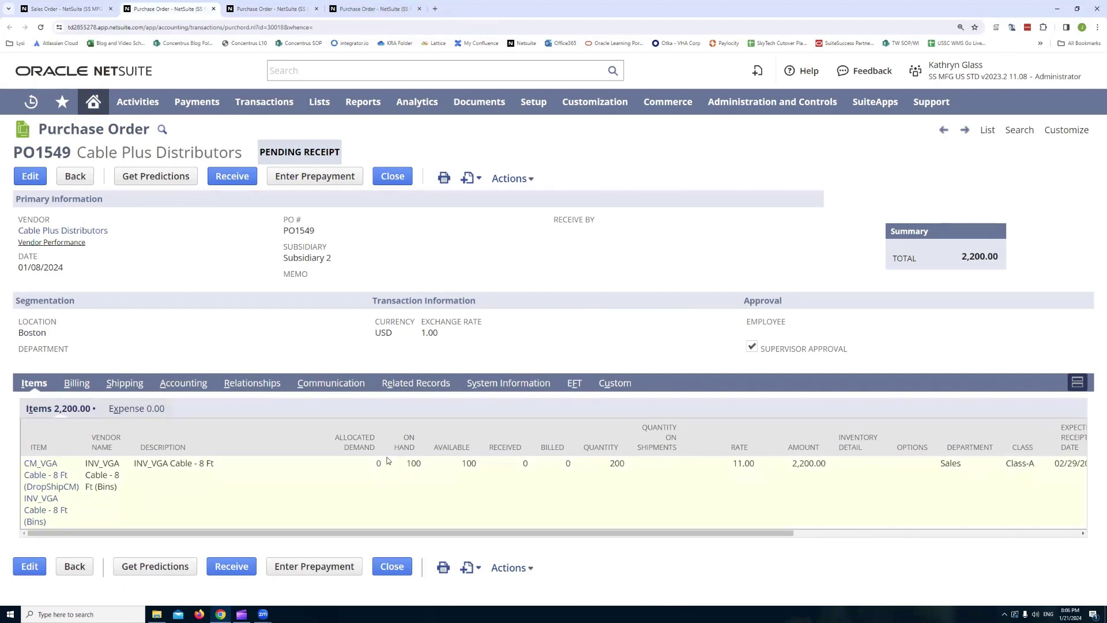
pyautogui.moveTo(706, 532); pyautogui.dragTo(801, 532)
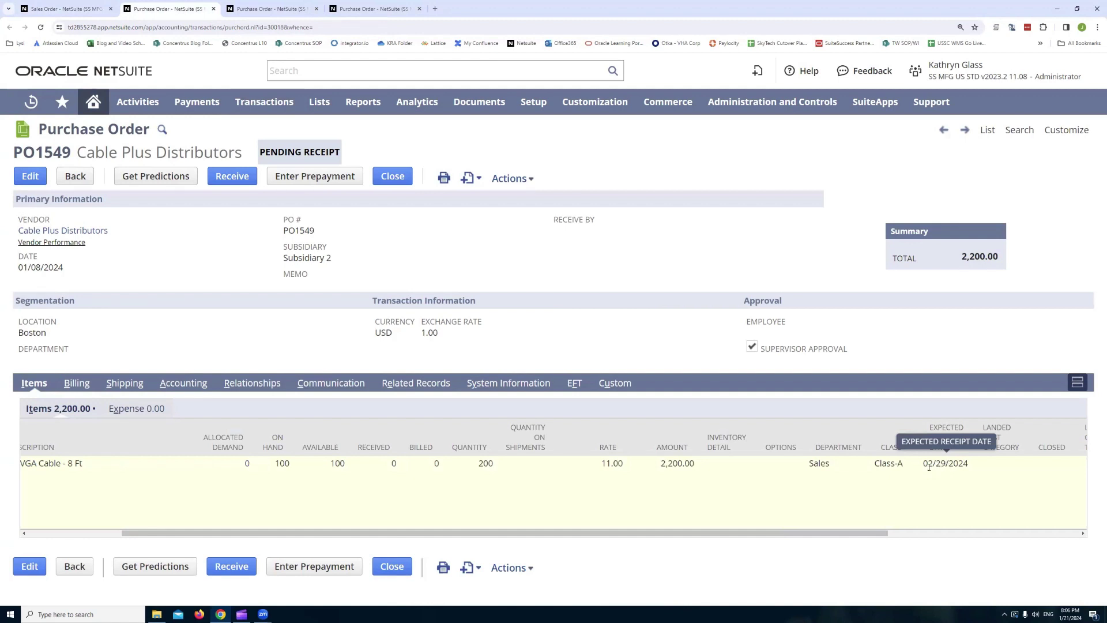
pyautogui.hotkey('ctrl', 'Tab')
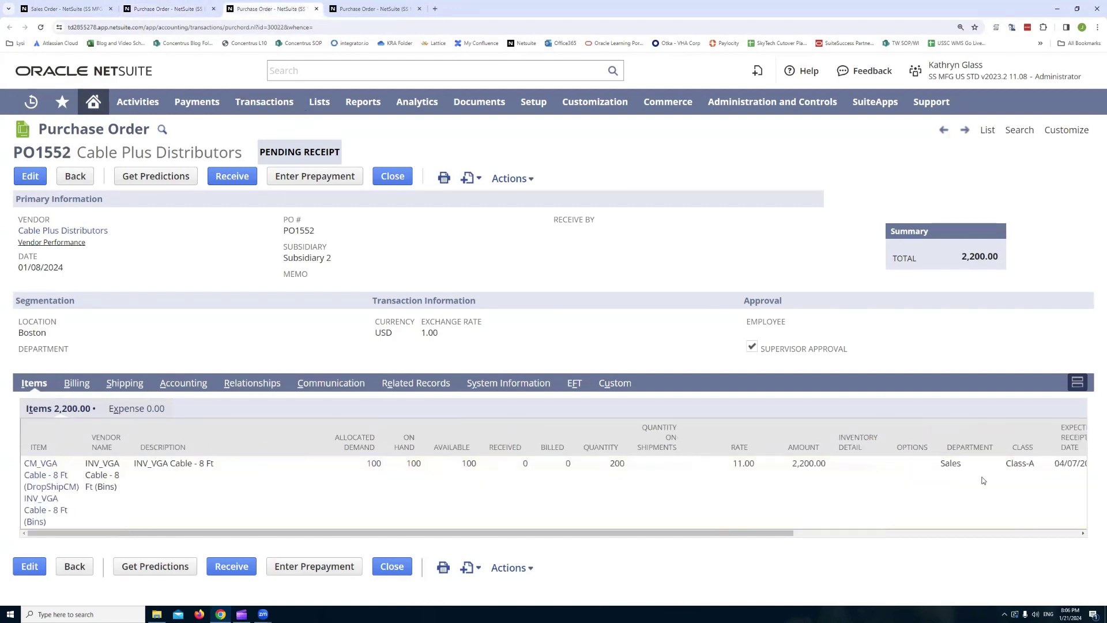
pyautogui.moveTo(779, 531); pyautogui.dragTo(866, 532)
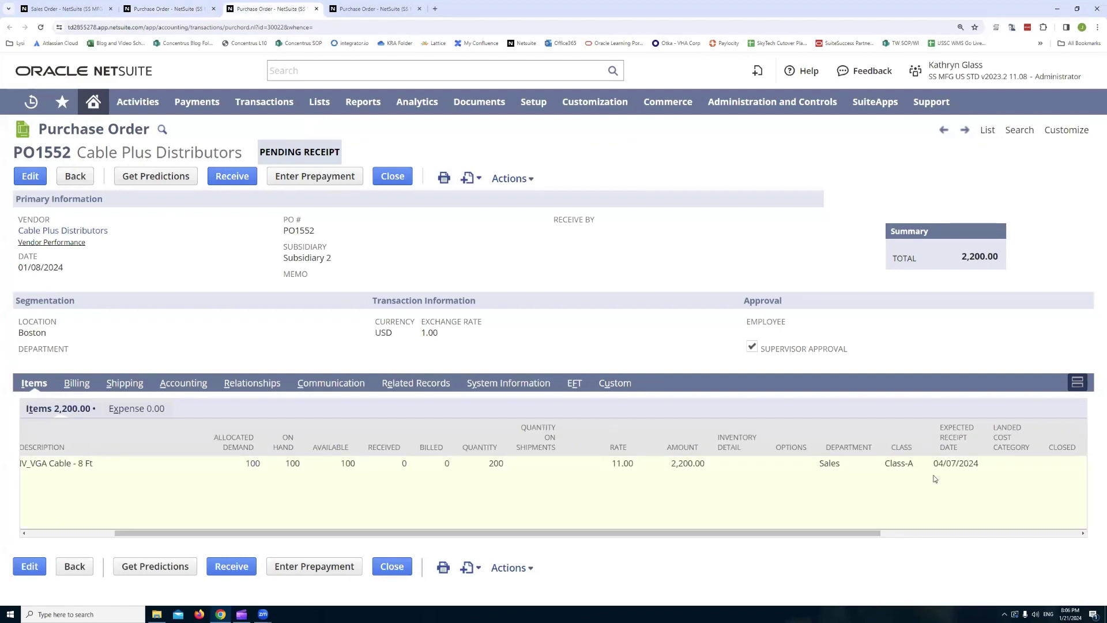
pyautogui.click(352, 8)
pyautogui.moveTo(557, 533); pyautogui.dragTo(729, 542)
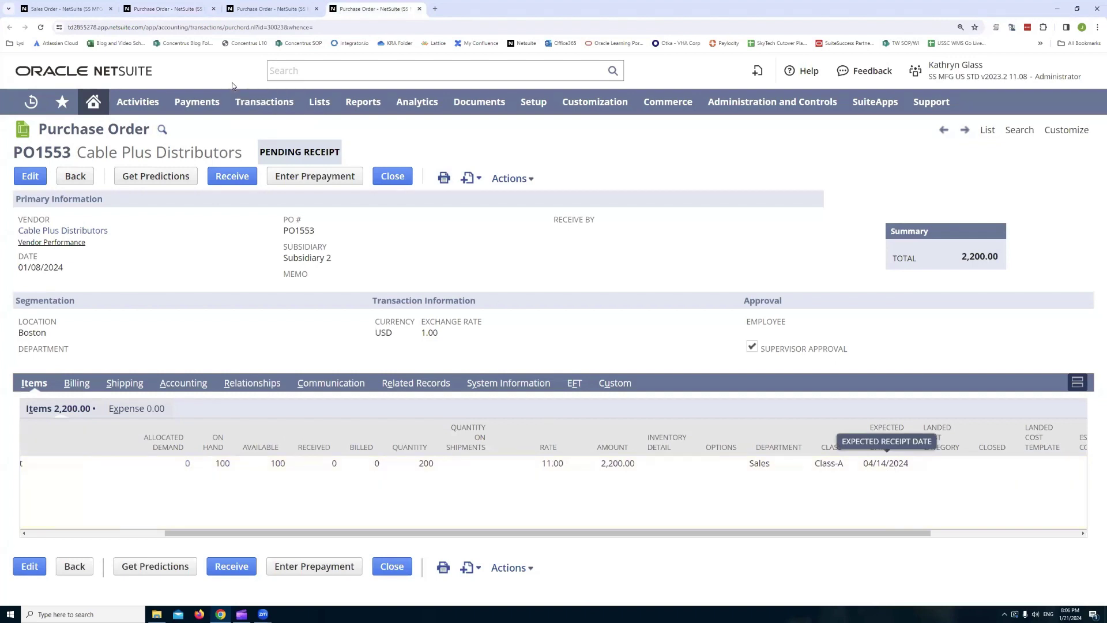
pyautogui.click(64, 8)
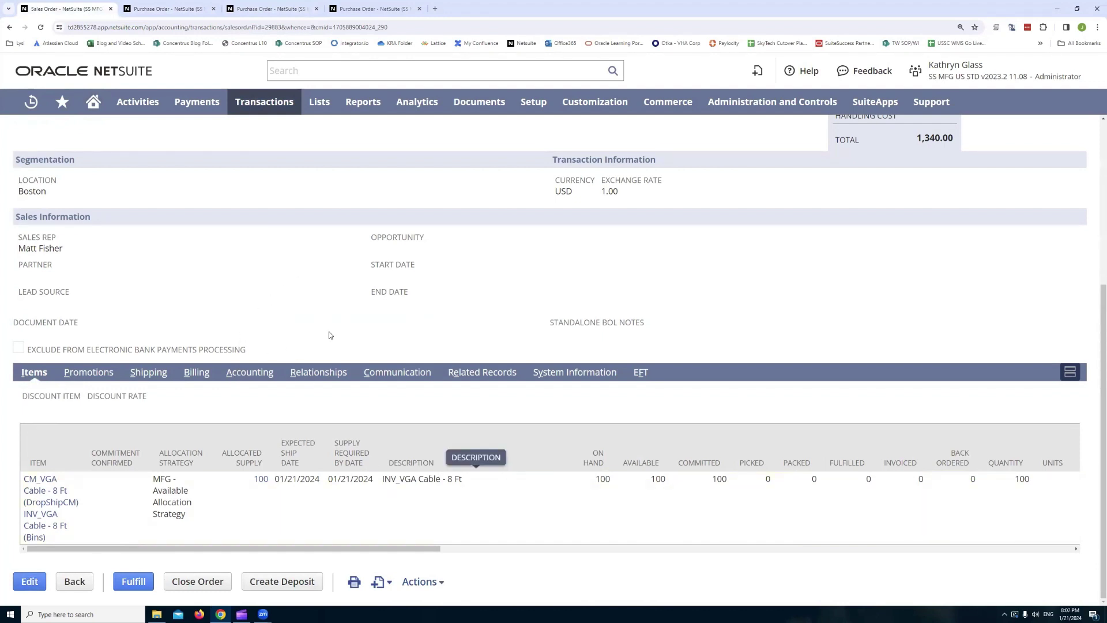
# Step: Change the cable line's supply-required-by date on SO2320 to 4/20/2024 and save the order
pyautogui.click(28, 583)
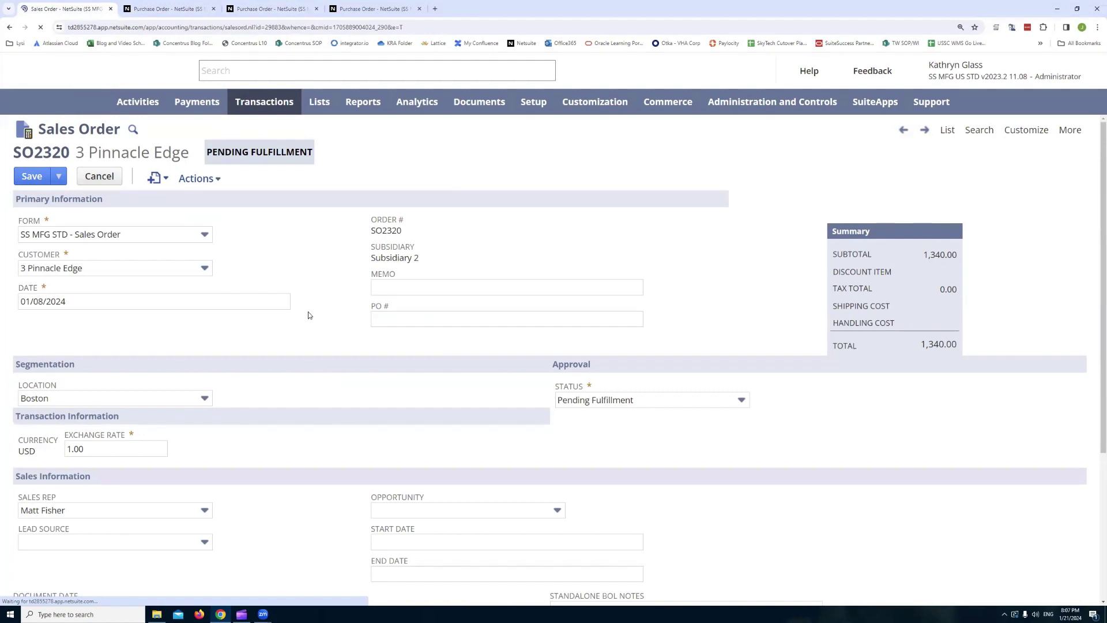
pyautogui.scroll(-3, 313, 391)
pyautogui.scroll(-4, 313, 392)
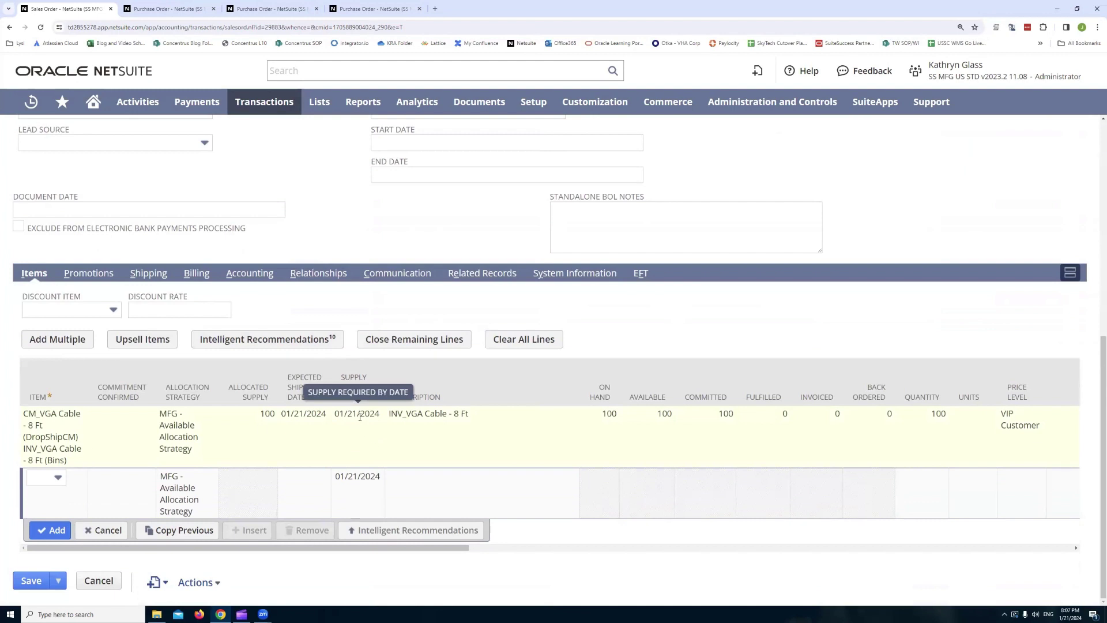
pyautogui.click(383, 464)
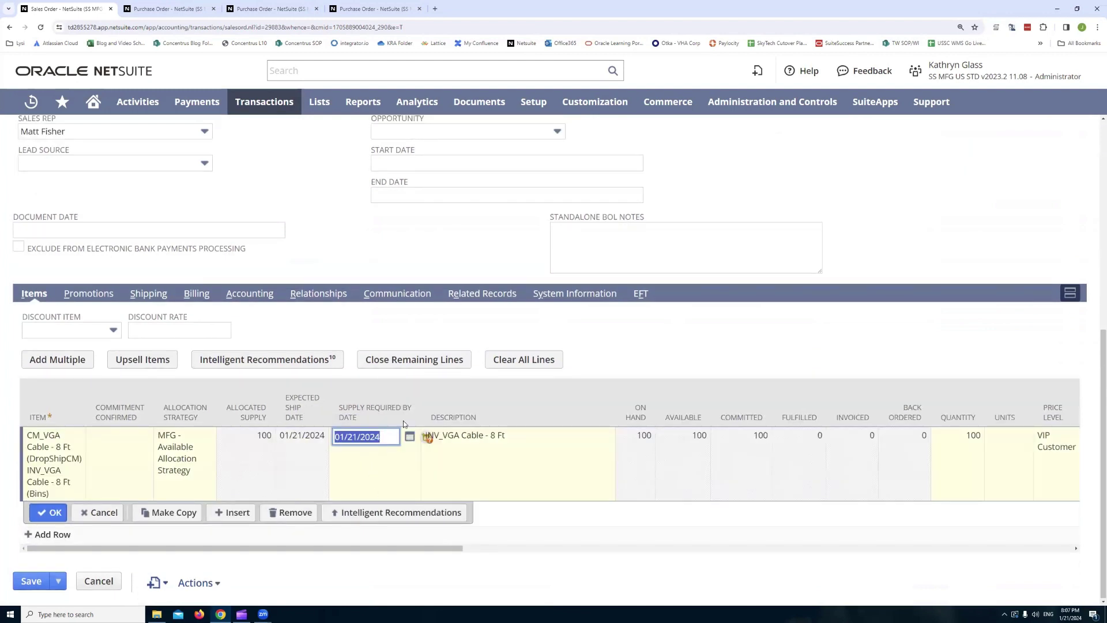
pyautogui.write('4/20/2024')
pyautogui.click(43, 513)
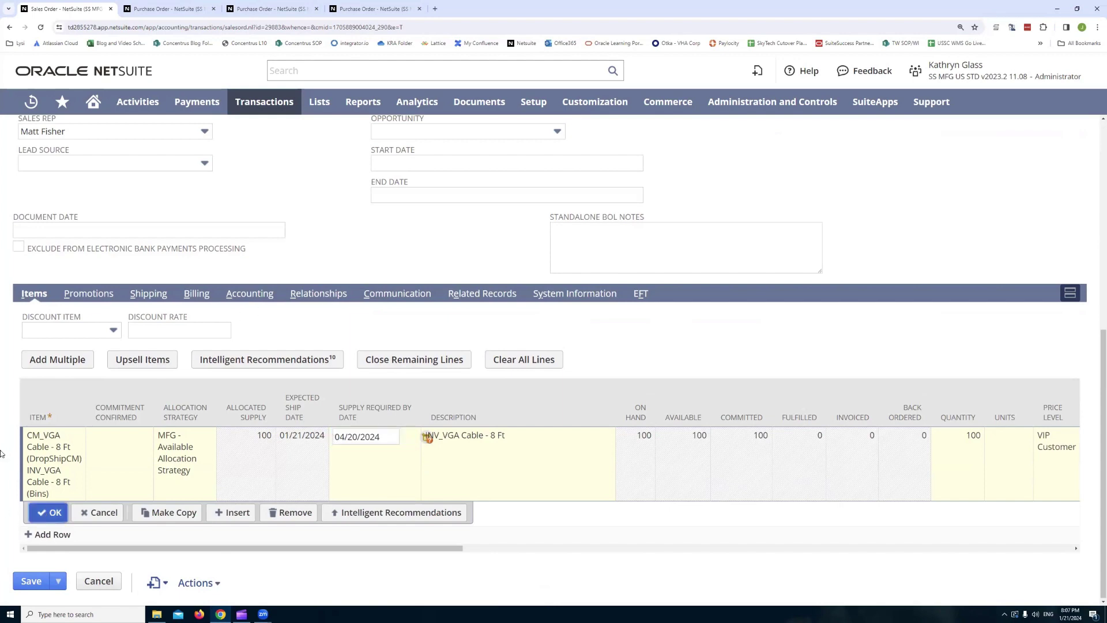
pyautogui.click(32, 602)
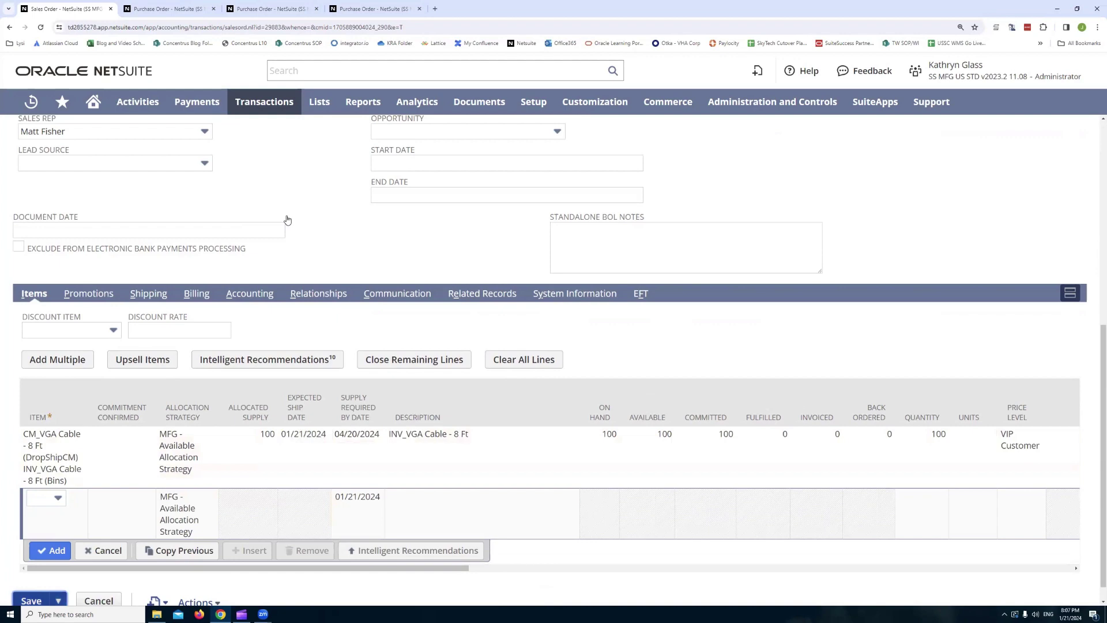
# Step: Scroll to the Items subtab to check the cable line: 04/20/2024, 0 committed, 100 back ordered
pyautogui.scroll(-1, 310, 208)
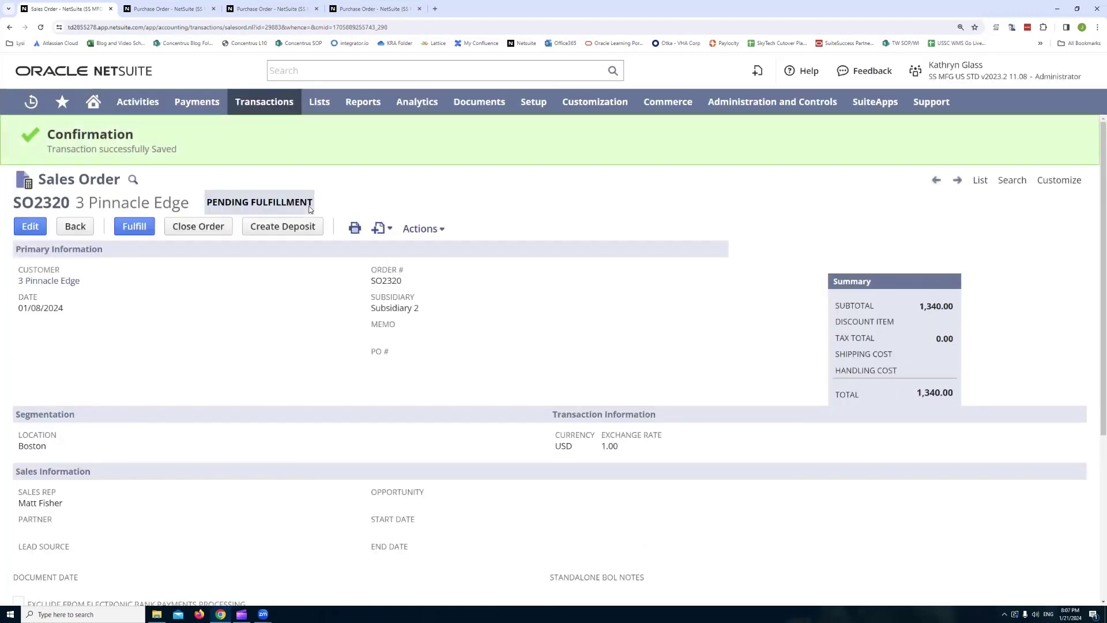
pyautogui.scroll(-4, 304, 383)
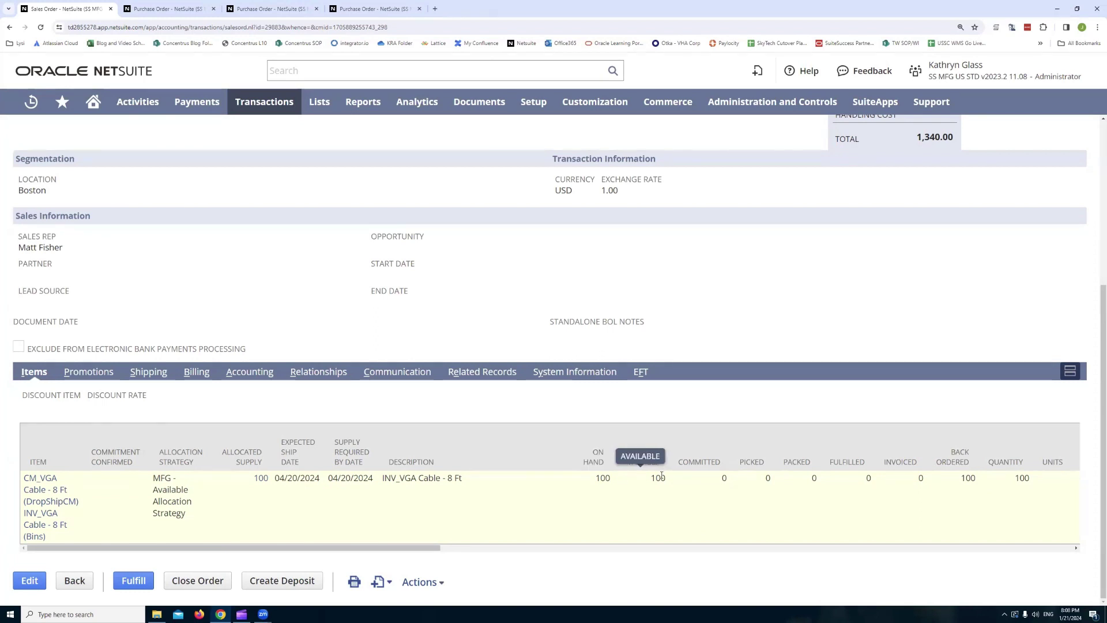
# Step: View the cable line's allocated supply details to confirm PO1552 is now the source
pyautogui.click(261, 479)
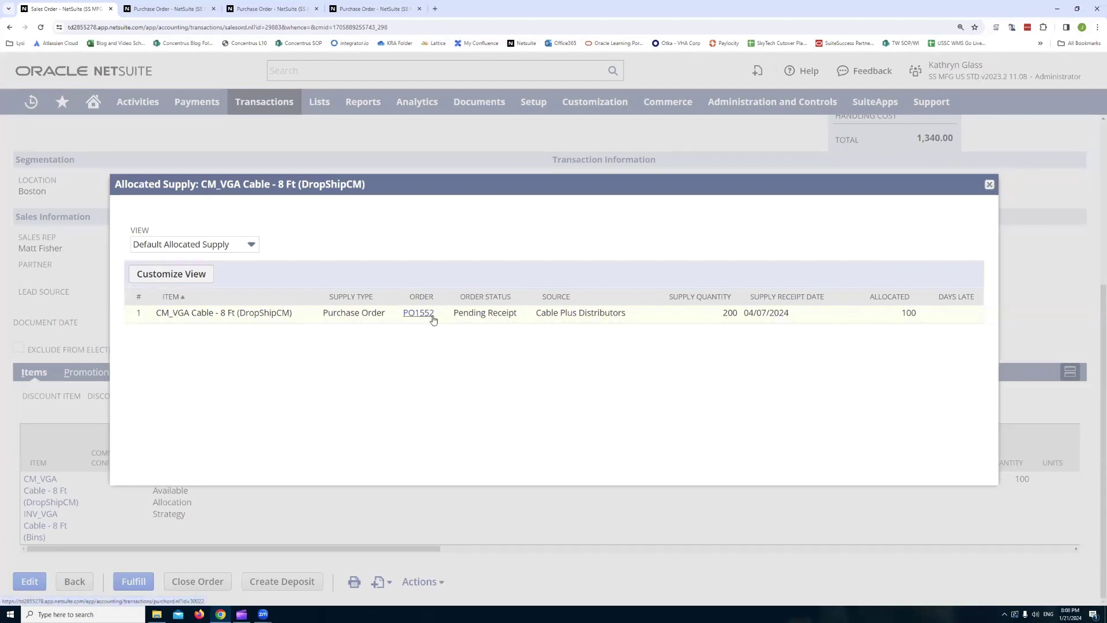
pyautogui.click(990, 185)
# Step: Reload PO1552 and view its allocated demand: SO2320 with 100 units for 04/20/2024
pyautogui.click(271, 8)
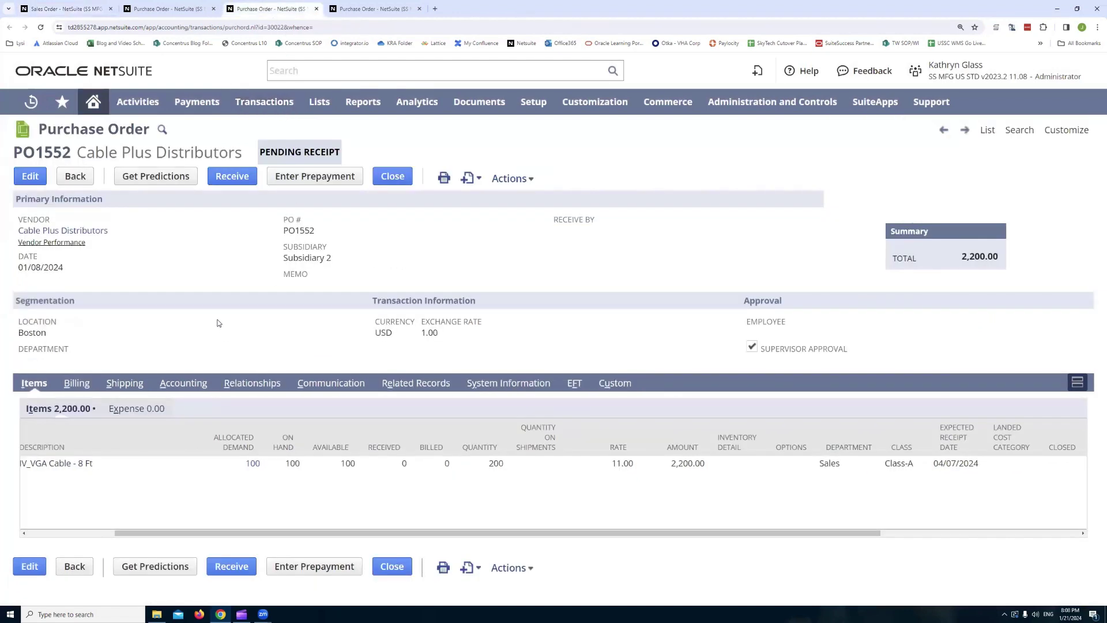
pyautogui.press('F5')
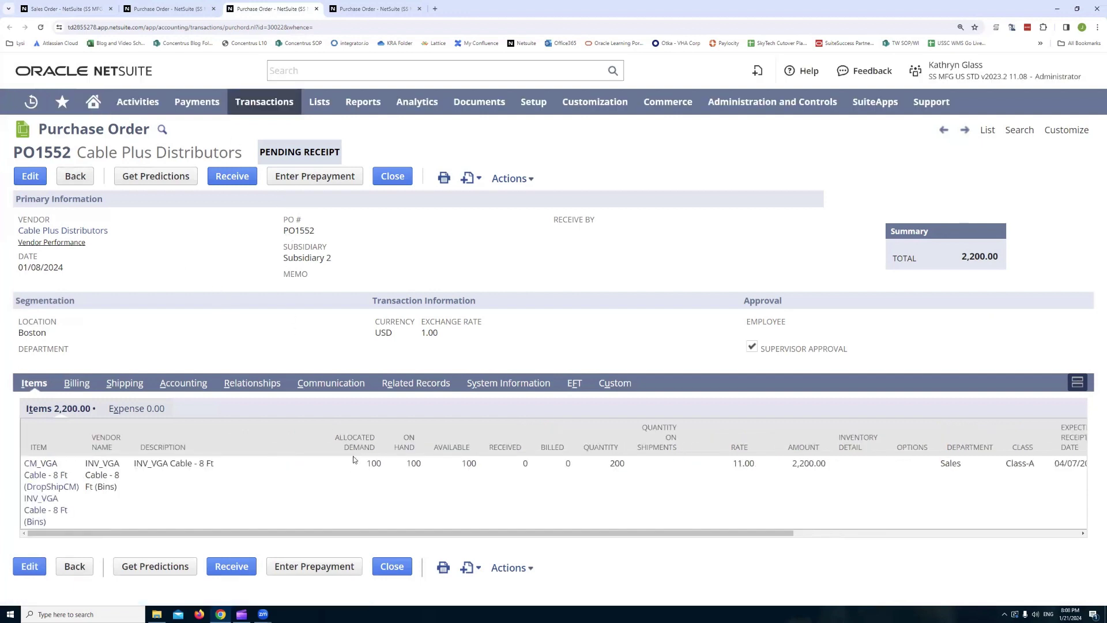
pyautogui.click(374, 466)
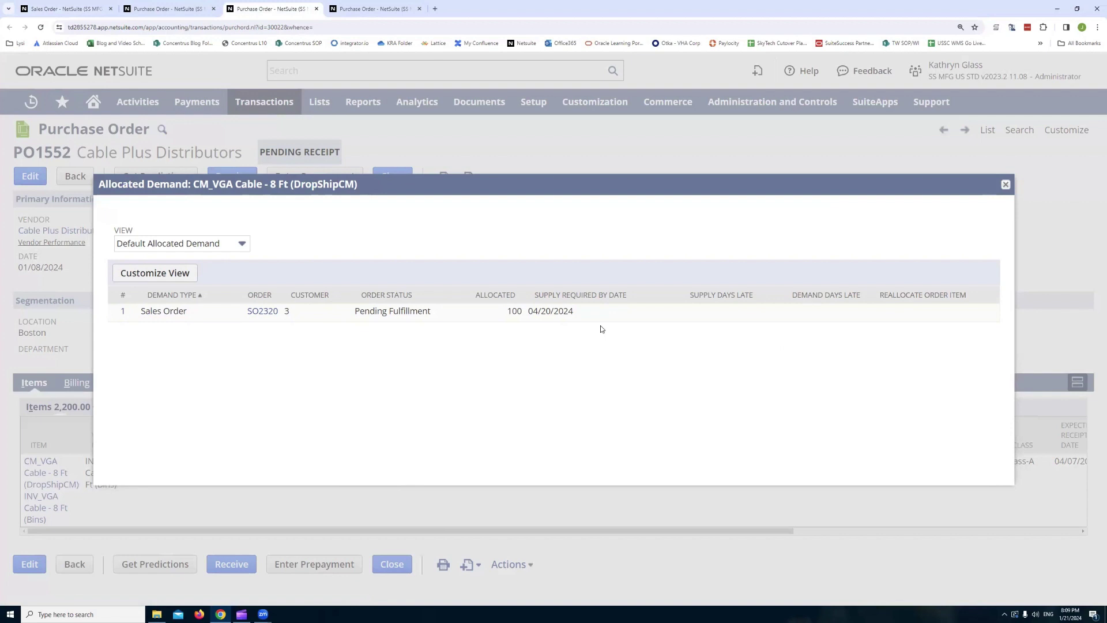
# Step: Close PO1552's allocated demand details and return to sales order SO2320
pyautogui.click(1005, 184)
pyautogui.hotkey('ctrl', 'shift', 'Tab')
pyautogui.hotkey('ctrl', 'shift', 'Tab')
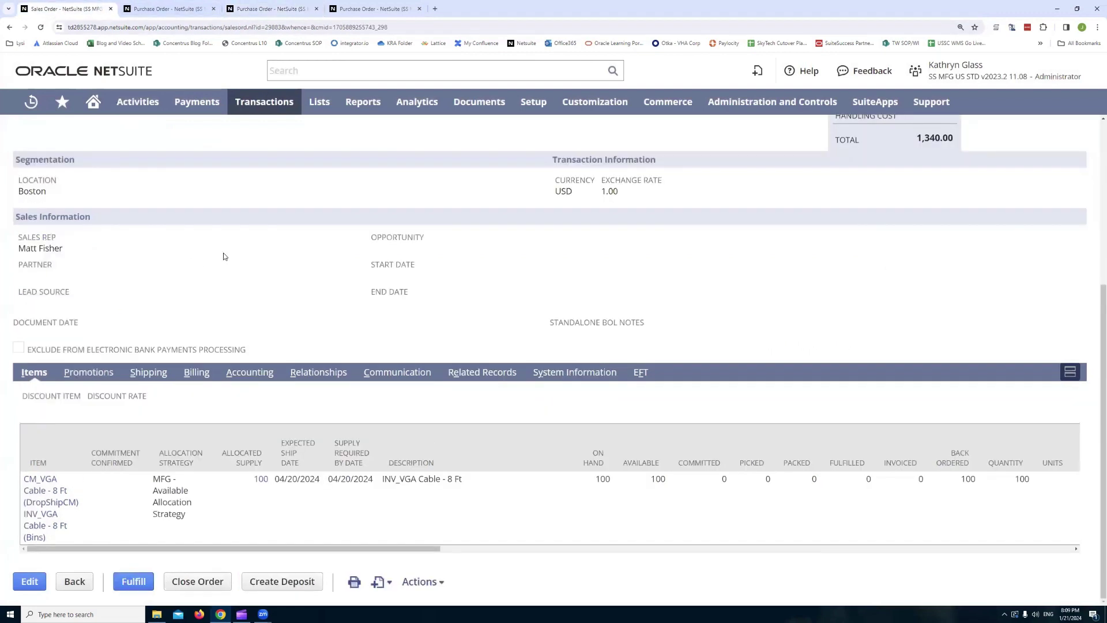